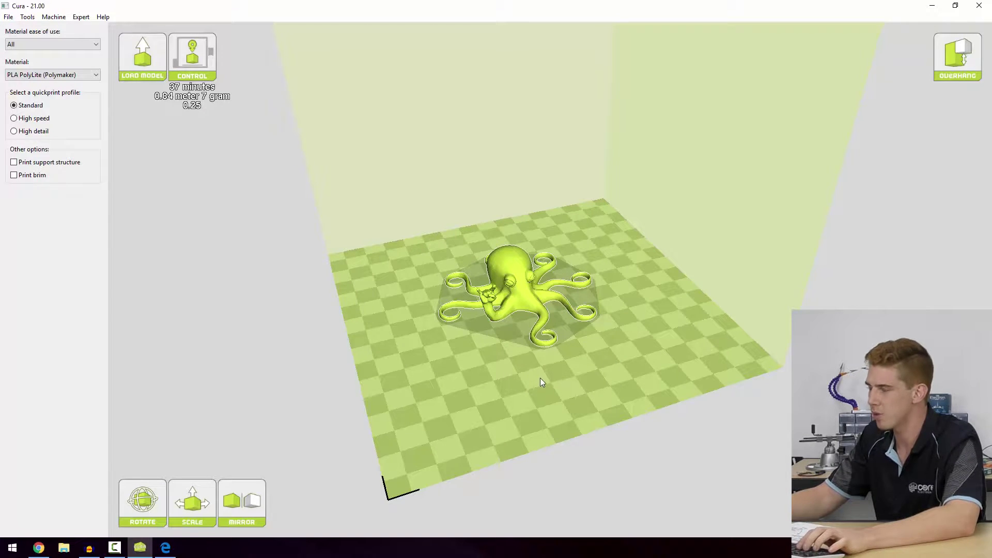
Mirror the octopus model along the Z axis to flip it upside down on the build platform.
right_click_drag(541, 377, 546, 373)
scroll(539, 352, "down", 5)
scroll(539, 356, "up", 3)
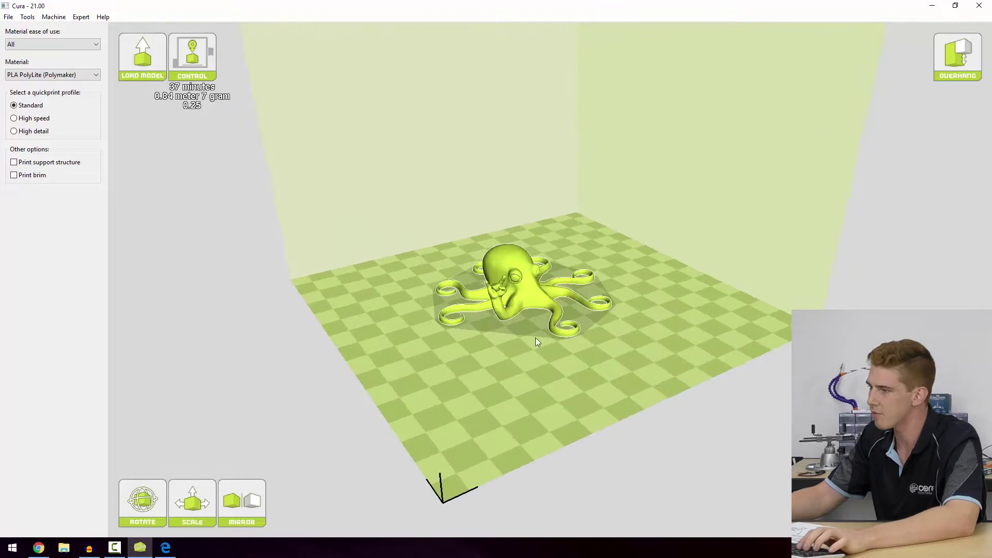
right_click_drag(580, 372, 532, 400)
left_click(511, 272)
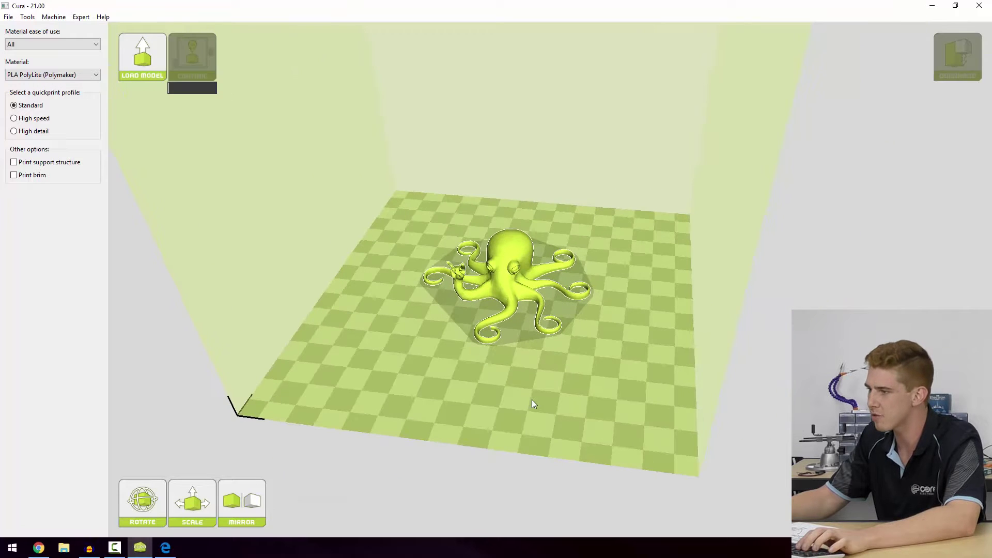
left_click(248, 509)
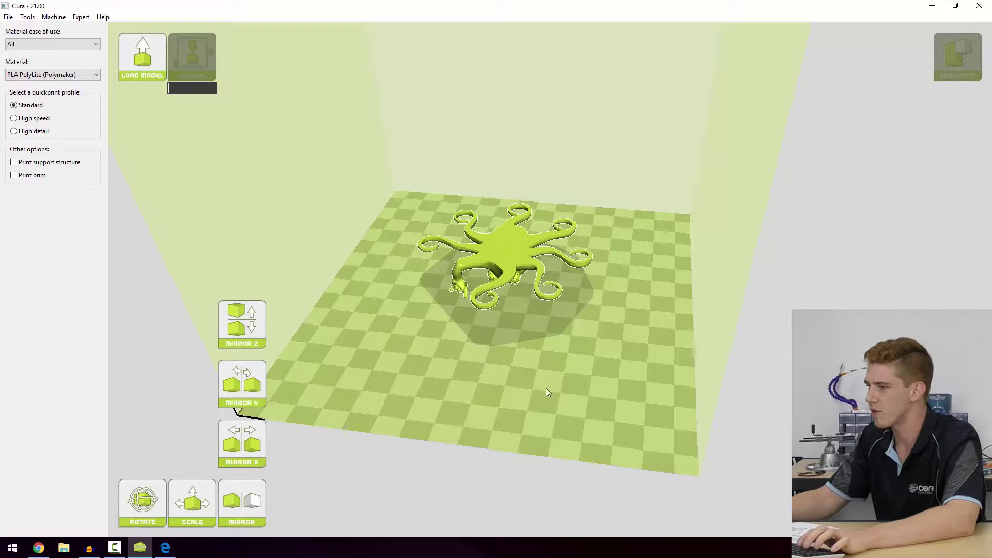
Inspect the red overhang areas on the underside of the flipped octopus, around the head, eyes and tentacles.
right_click_drag(463, 427, 449, 367)
scroll(522, 309, "up", 5)
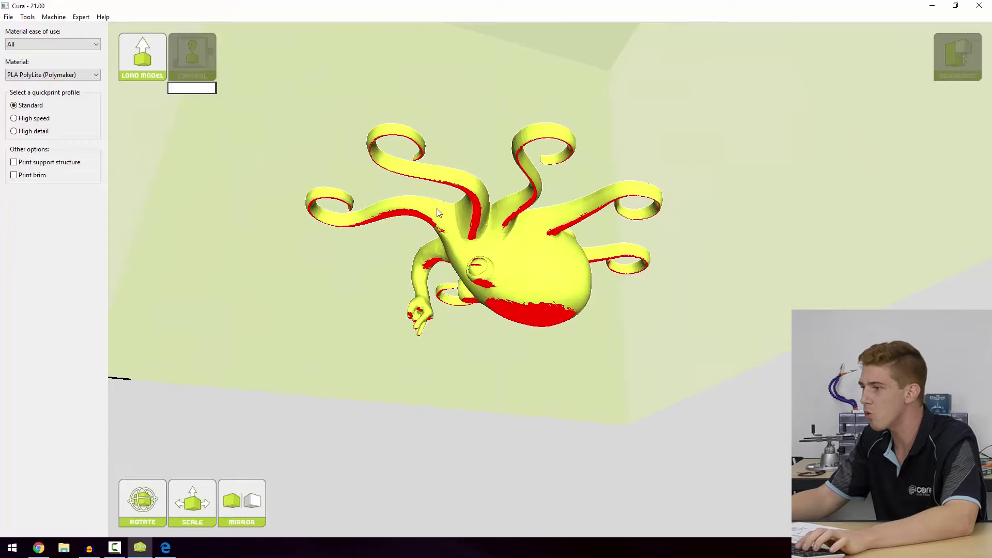
right_click_drag(487, 292, 534, 305)
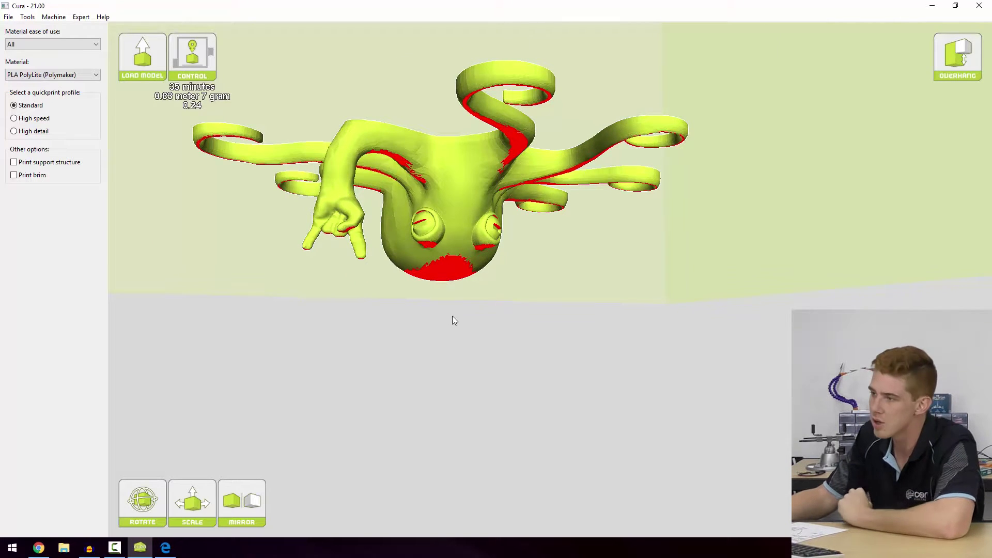
scroll(452, 317, "up", 5)
scroll(452, 317, "down", 10)
right_click_drag(451, 268, 459, 288)
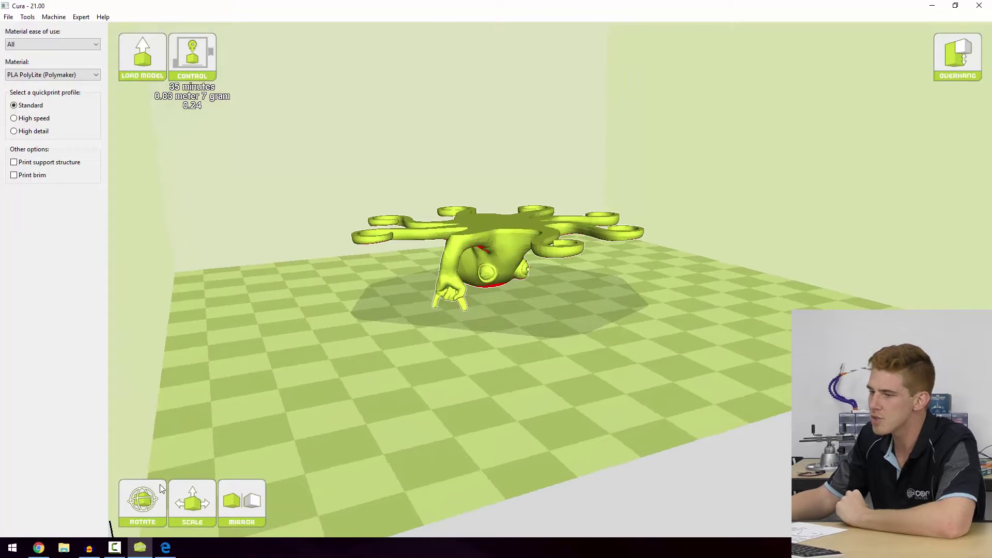
Rotate the flipped octopus freehand, turning it 150 degrees around the green rotation ring to bring its head up.
left_click(191, 503)
left_click(191, 504)
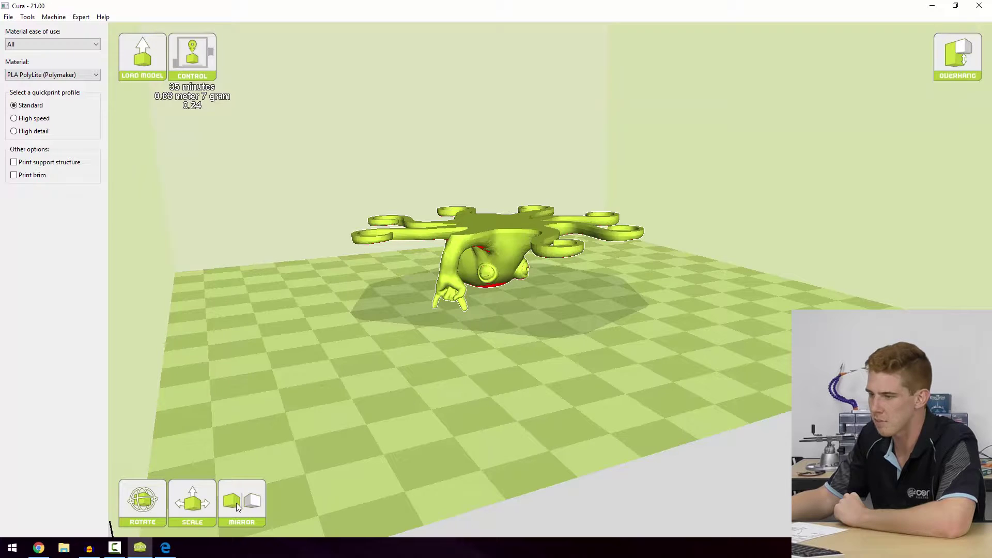
left_click(496, 256)
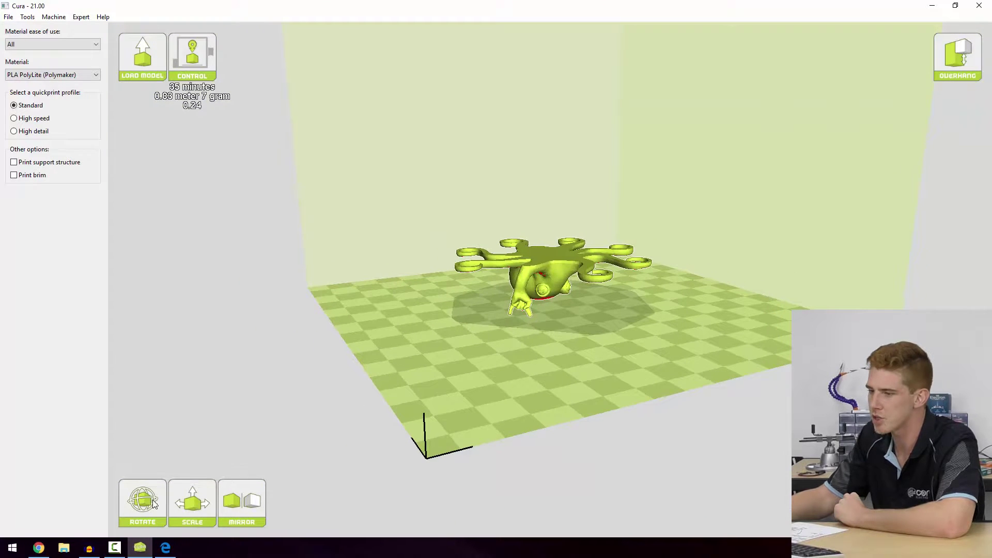
left_click(149, 497)
left_click(137, 512)
left_click(137, 511)
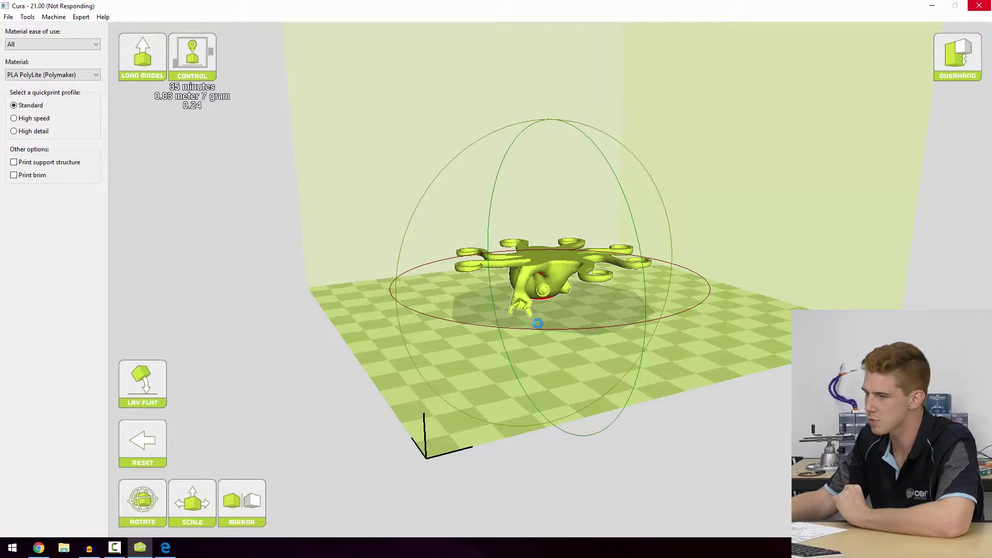
mouse_move(501, 367)
right_mouse_down()
mouse_move(545, 367)
mouse_move(555, 341)
mouse_move(553, 362)
mouse_move(543, 338)
mouse_move(518, 342)
mouse_move(512, 324)
mouse_move(513, 354)
mouse_move(536, 372)
mouse_move(518, 365)
right_mouse_up()
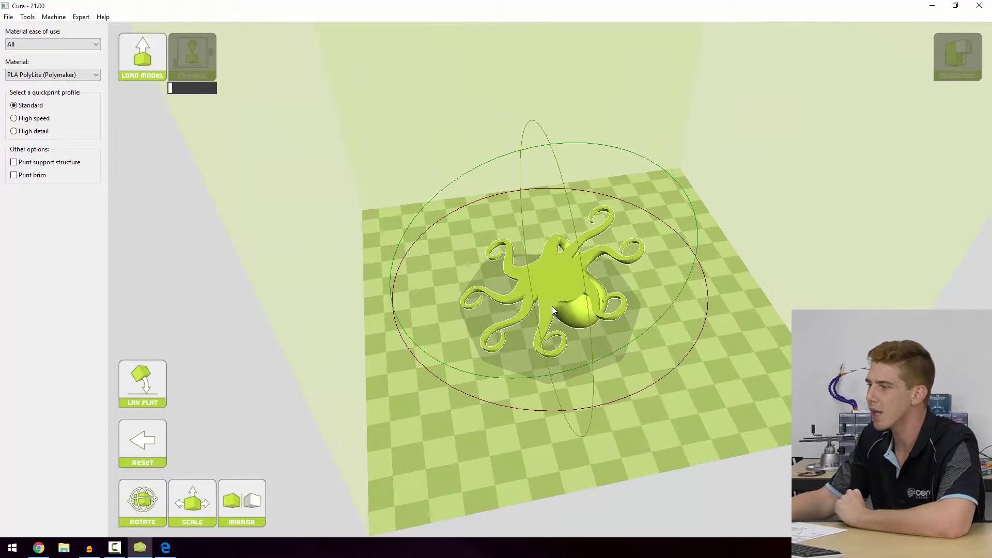
right_click_drag(488, 438, 519, 279)
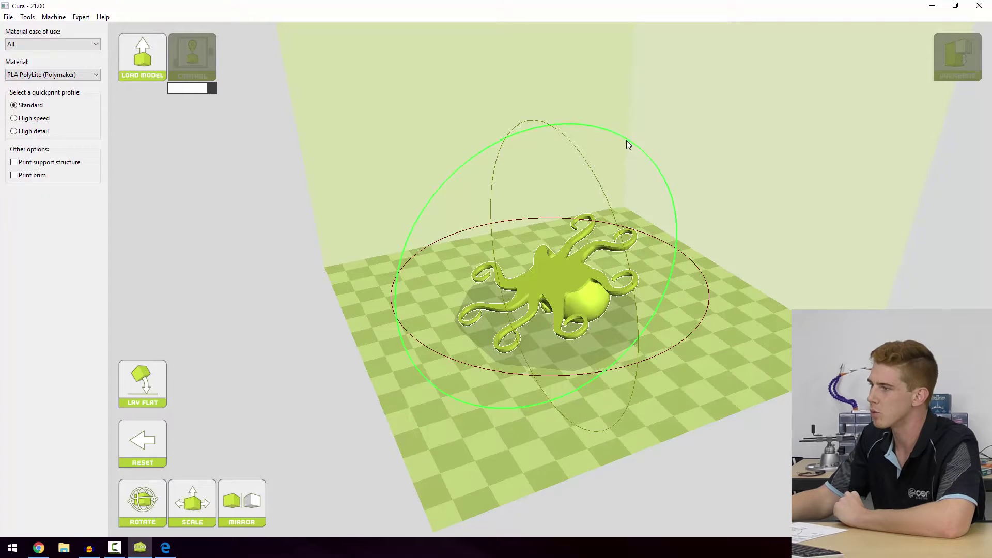
left_click_drag(626, 140, 488, 330)
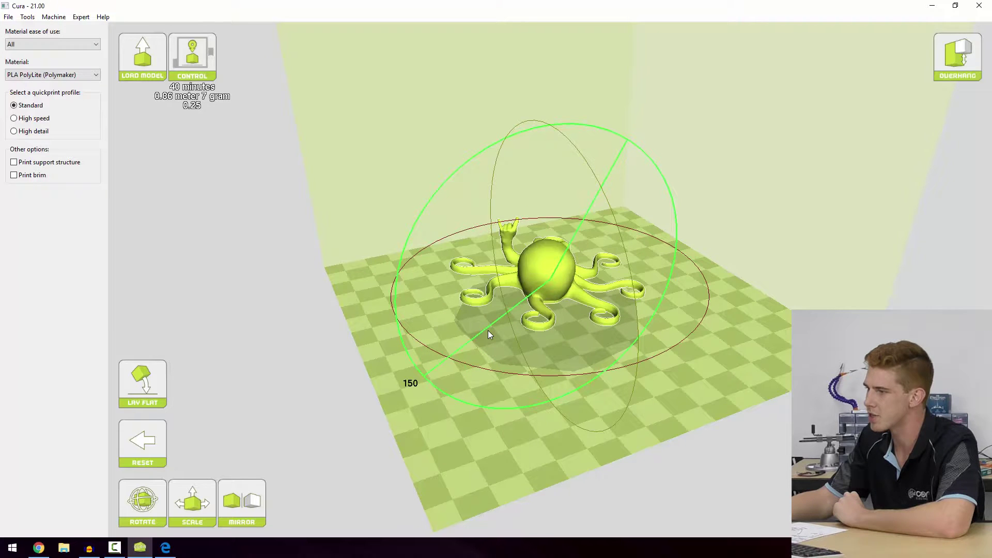
Lay the tilted octopus flat on the build platform and leave the rotation tool.
mouse_move(491, 432)
right_mouse_down()
mouse_move(497, 460)
mouse_move(501, 423)
right_mouse_up()
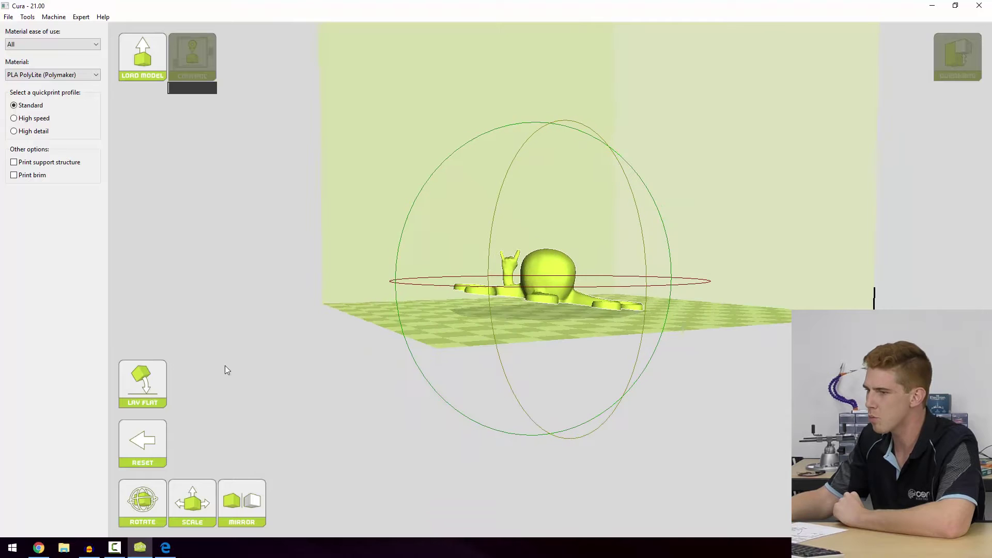
left_click(153, 363)
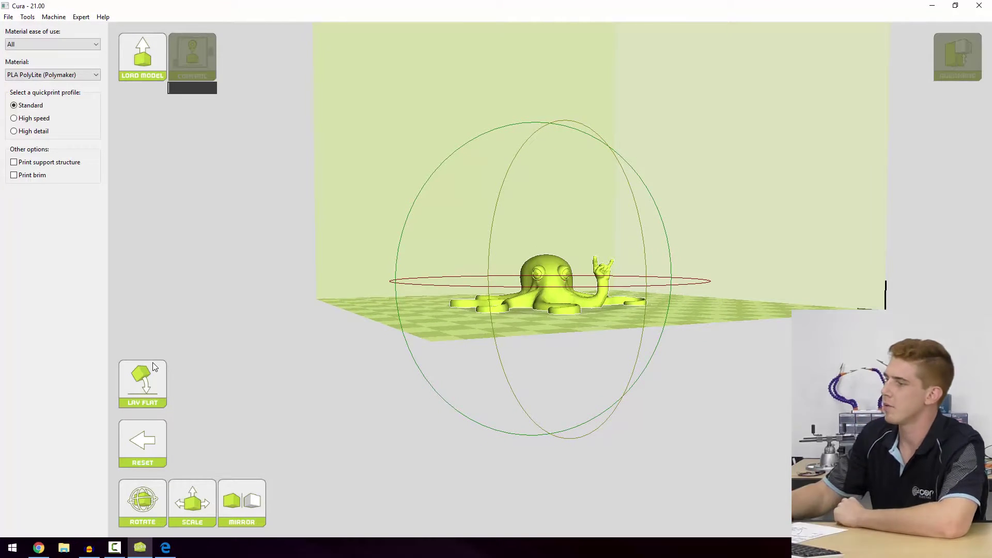
right_click_drag(381, 309, 352, 334)
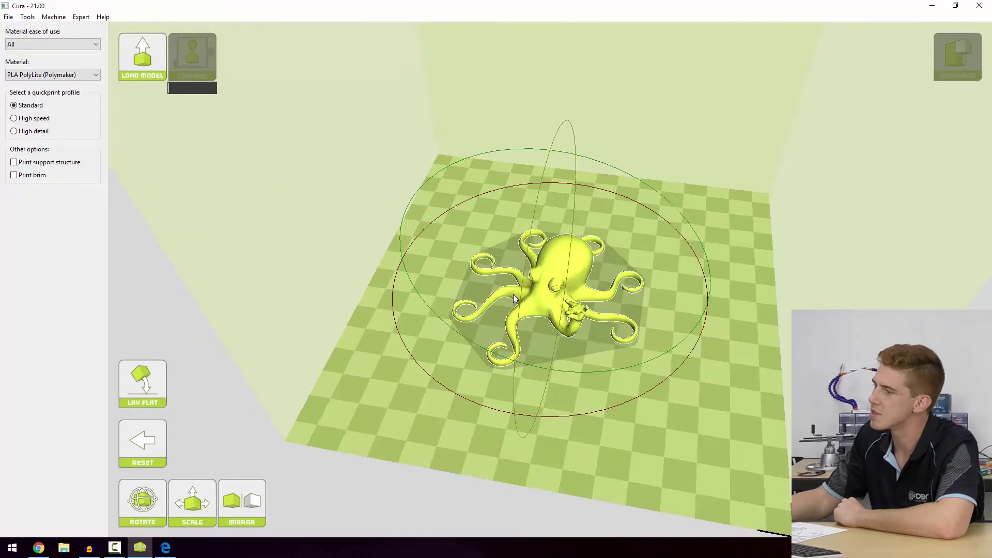
left_click(134, 499)
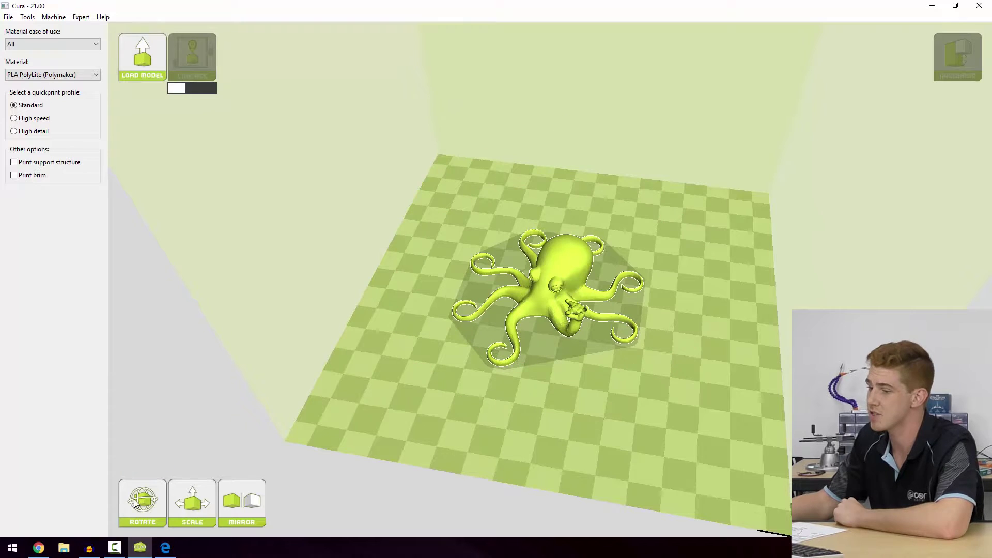
Show the octopus in the Layers view and lower the displayed layer to the bottom to examine the first layer's contact area.
right_click_drag(534, 414, 601, 417)
right_click_drag(620, 377, 605, 307)
left_click(946, 66)
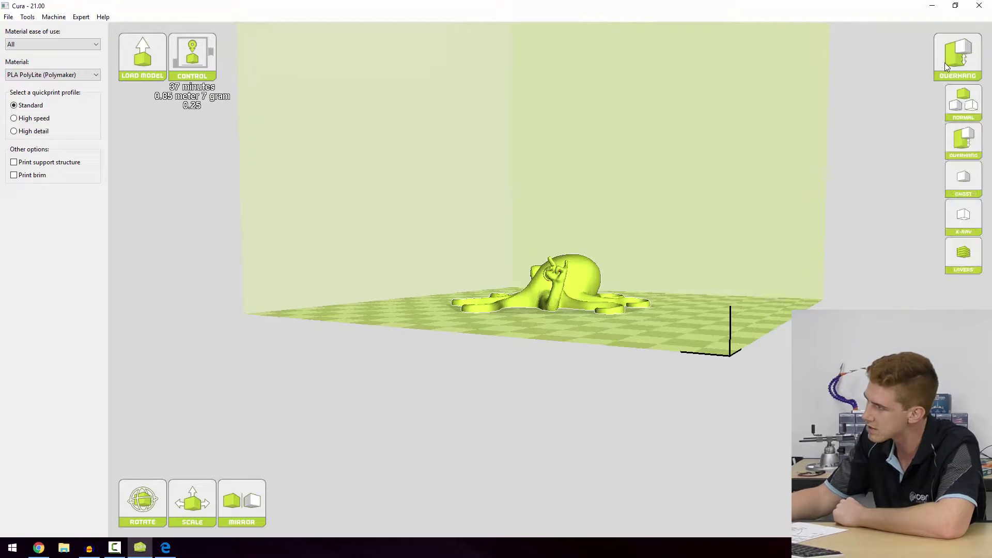
left_click(964, 257)
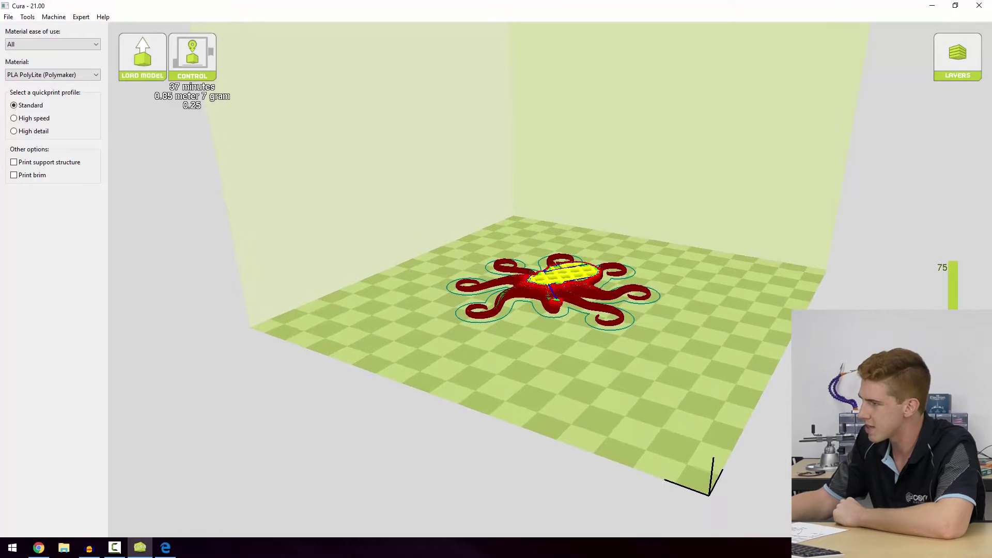
left_click_drag(952, 266, 953, 408)
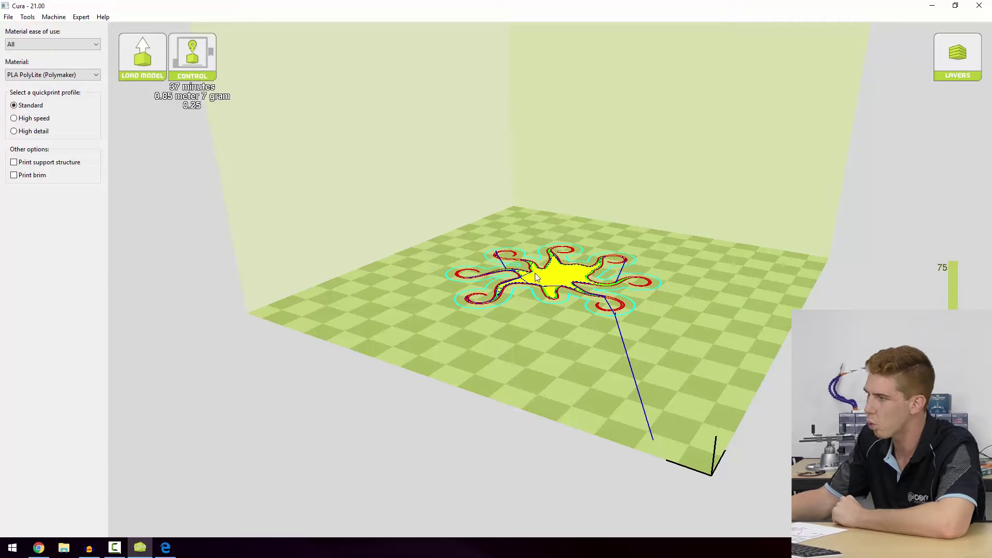
right_click_drag(564, 316, 559, 287)
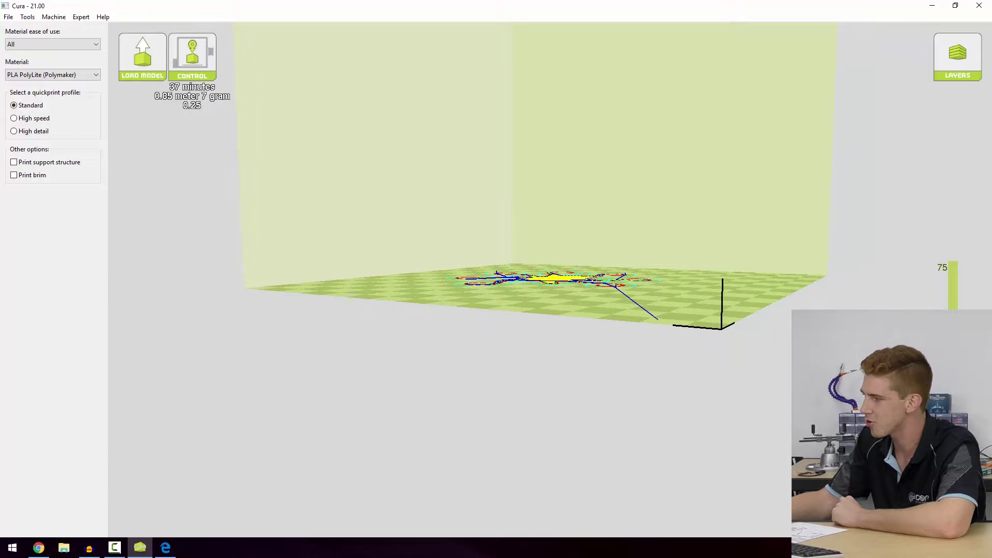
right_click_drag(636, 353, 646, 372)
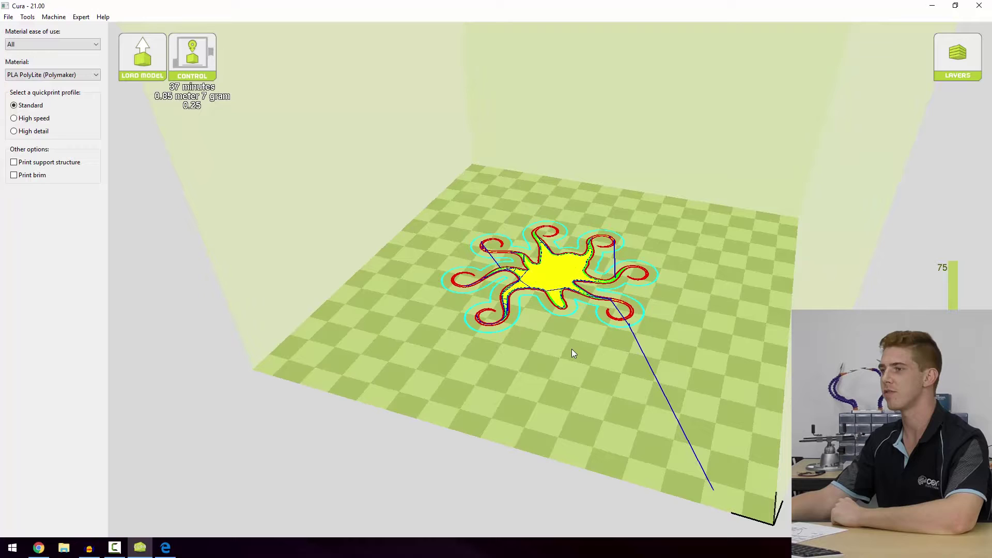
right_click_drag(560, 378, 556, 309)
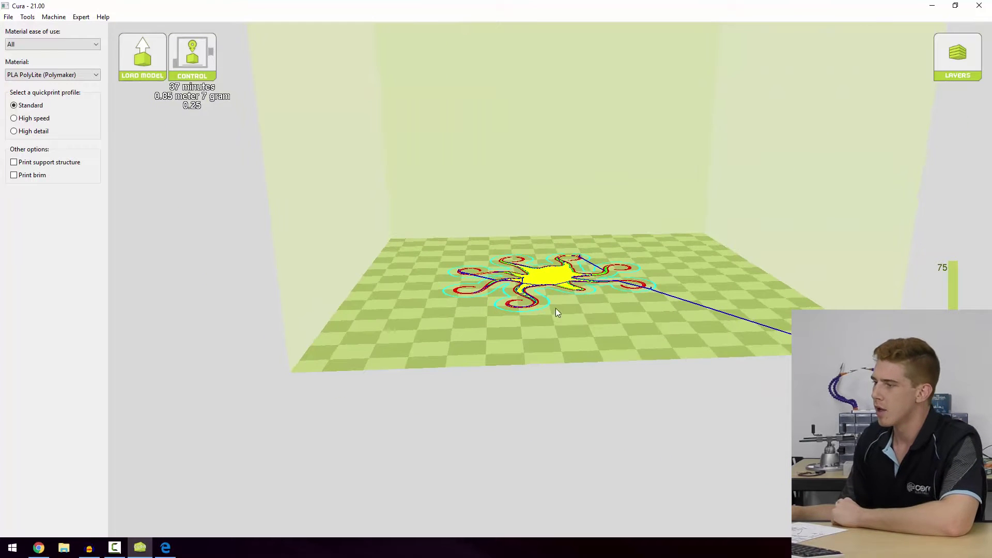
Switch the model display back to the Normal view and deselect the octopus.
left_click(977, 65)
left_click(970, 104)
left_click(556, 262)
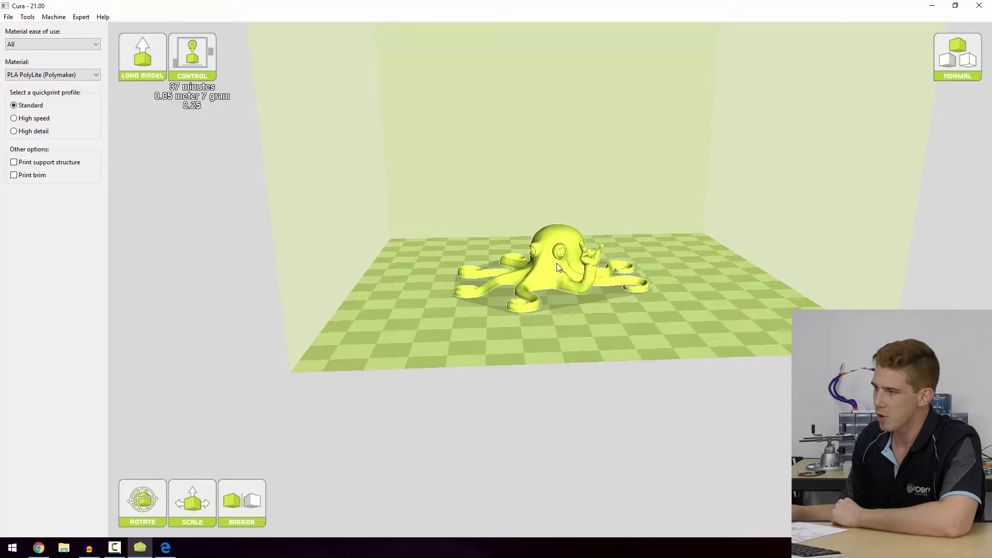
right_click_drag(639, 349, 635, 357)
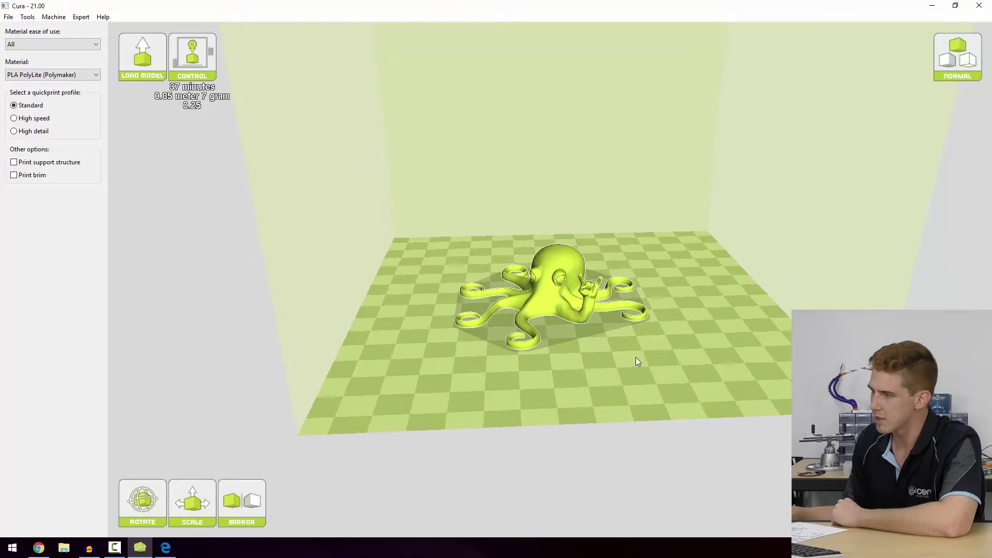
left_click(636, 357)
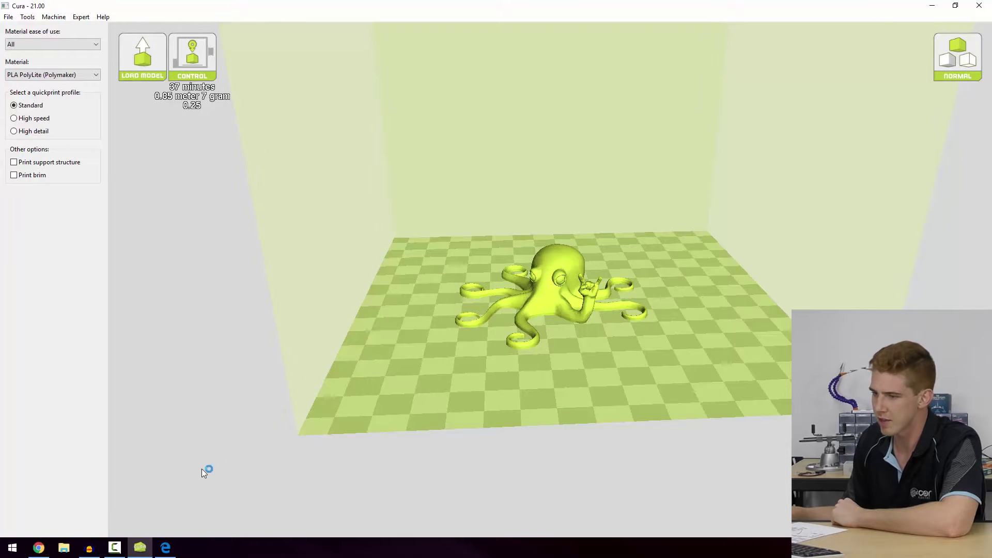
Scale the octopus uniformly to the maximum size that fits the build volume, a scale of 2.08.
left_click(558, 280)
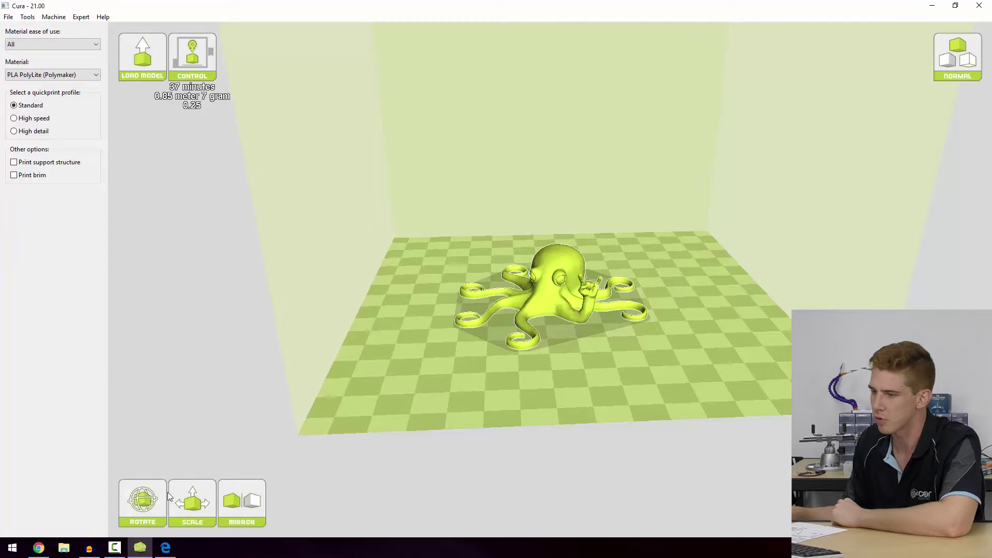
left_click(191, 498)
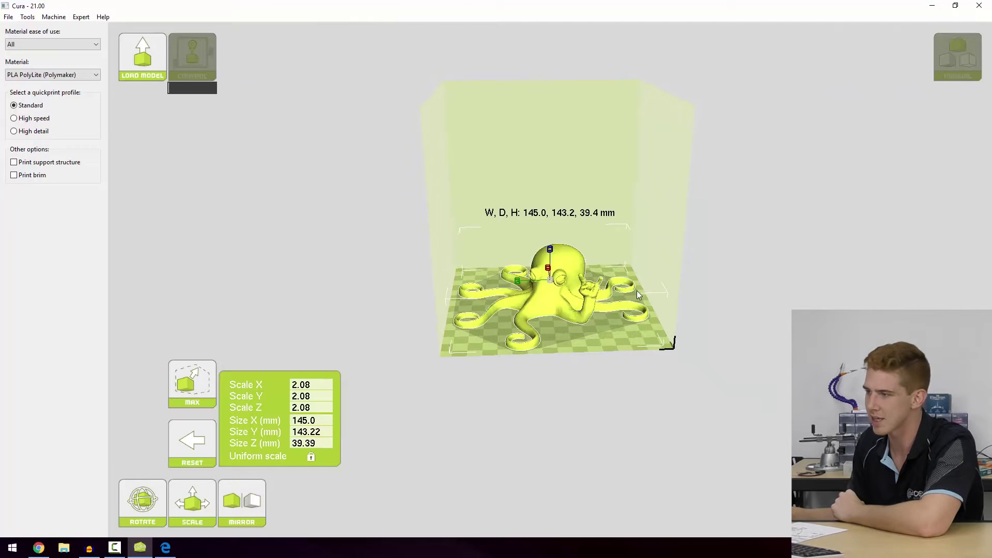
right_click_drag(633, 370, 624, 396)
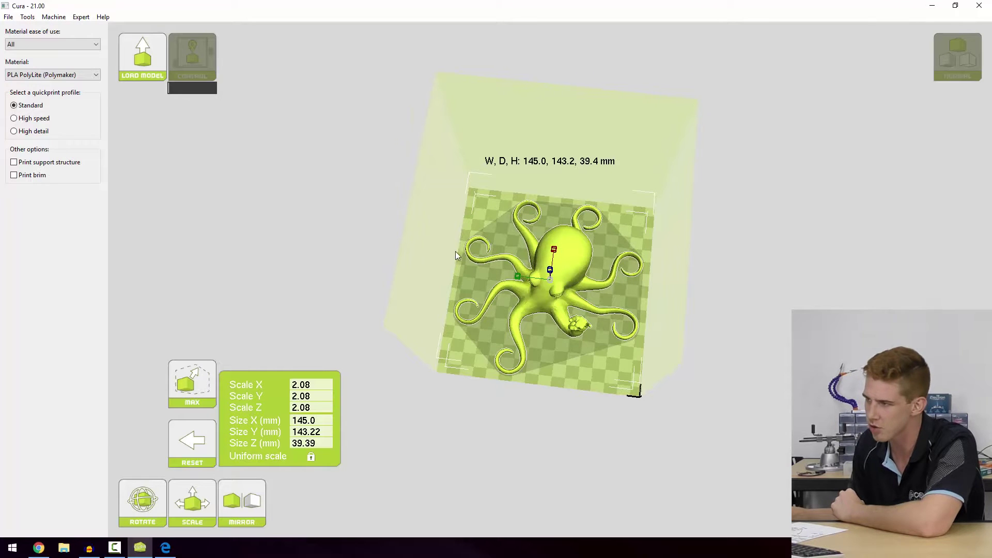
right_click_drag(523, 398, 503, 377)
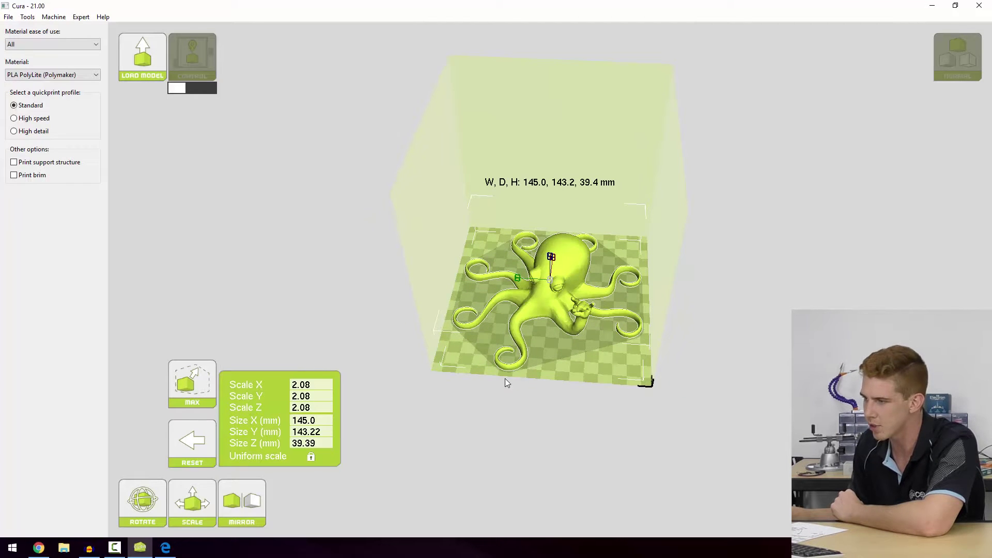
Reset the octopus to its original scale of 1.0 on all axes.
left_click(196, 454)
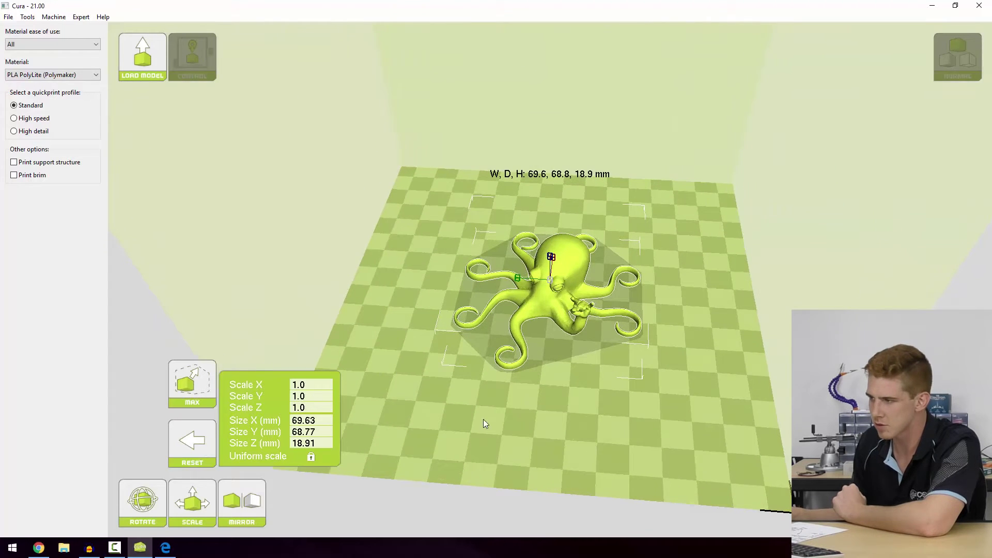
right_click_drag(483, 413, 489, 403)
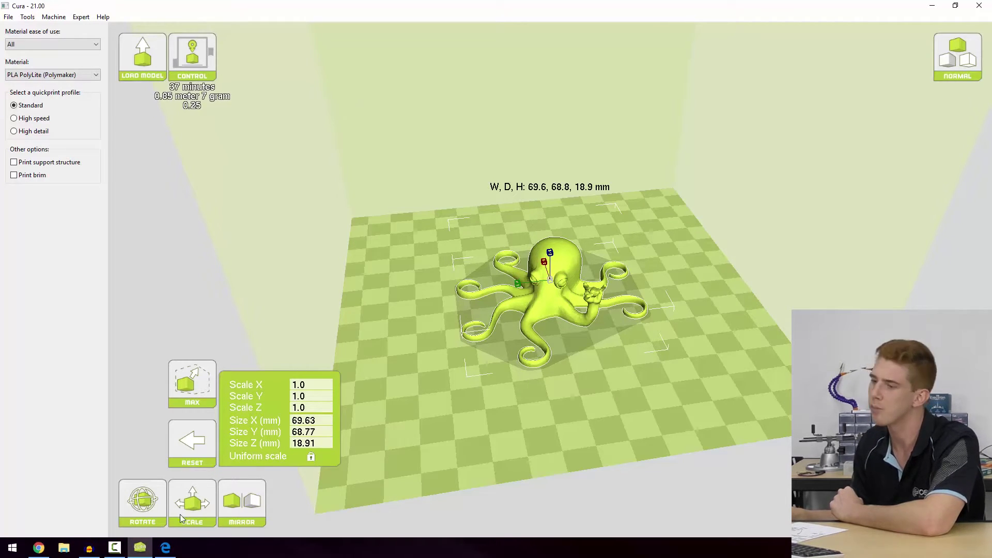
Leave the scale settings, show the mirror options for the octopus and dismiss them.
left_click(406, 406)
mouse_move(261, 498)
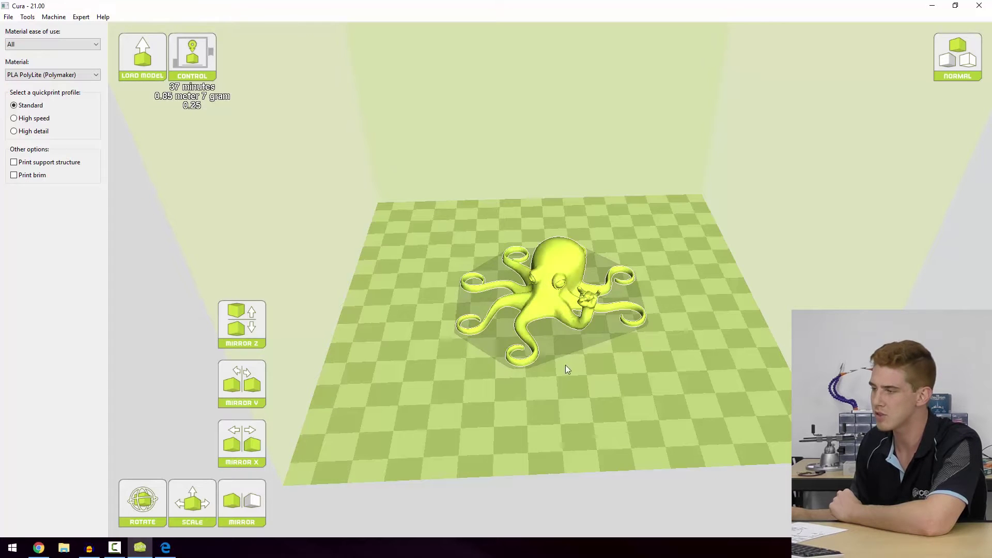
left_click(516, 419)
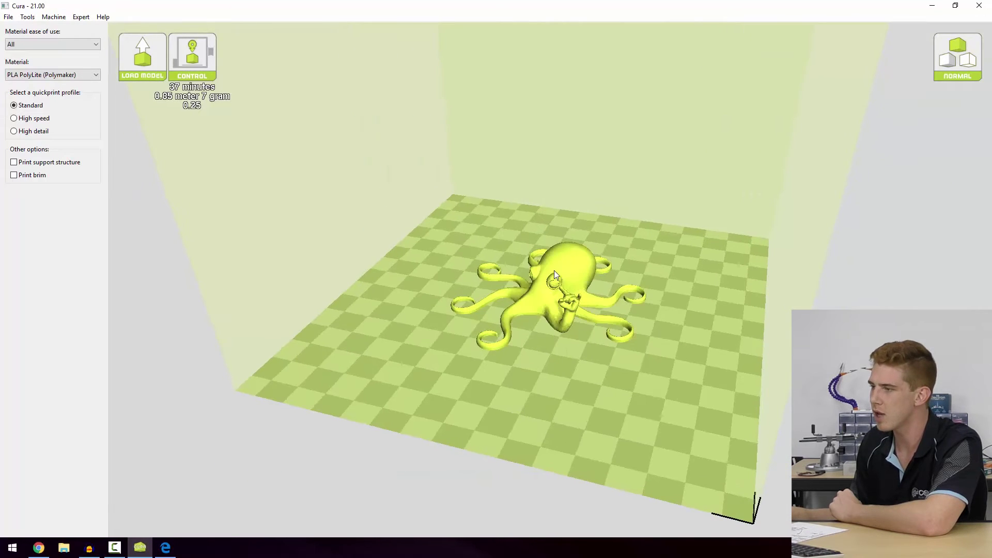
Select the octopus and center it on the build platform.
left_click(554, 275)
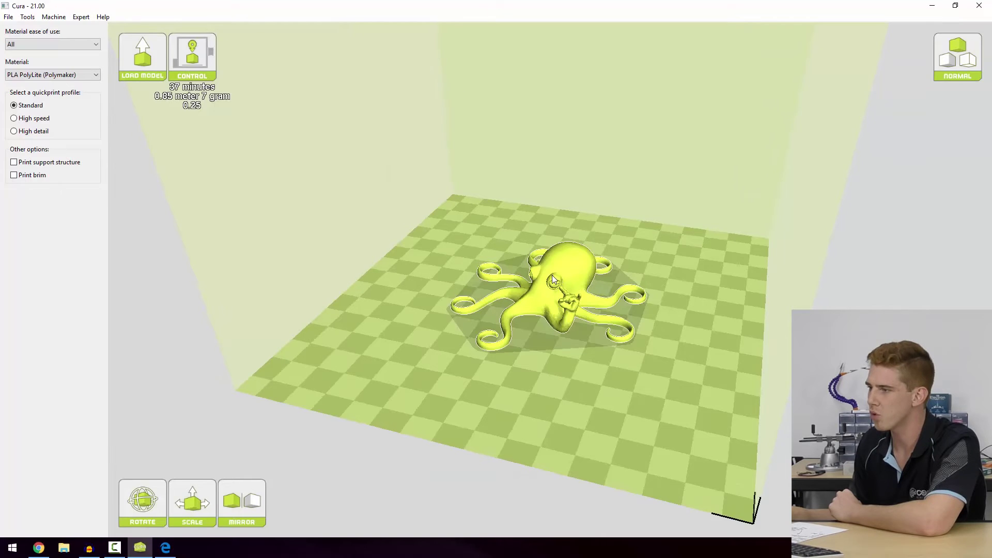
right_click(553, 278)
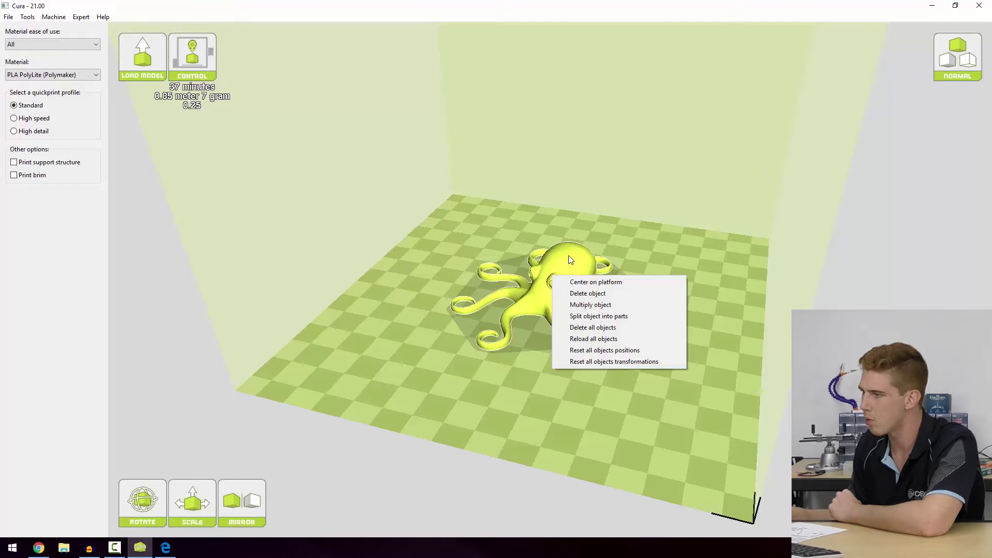
right_click_drag(571, 258, 570, 258)
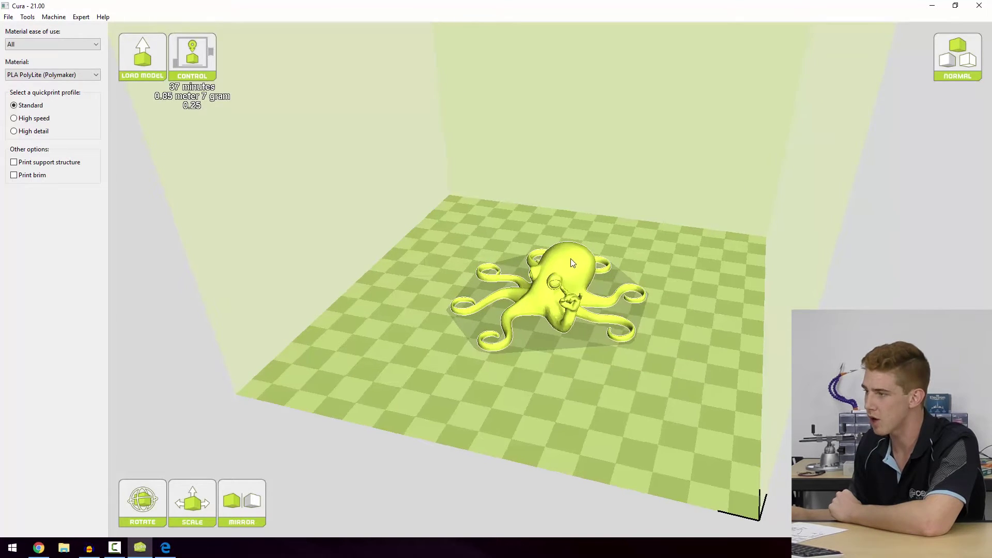
right_click(568, 267)
left_click(595, 270)
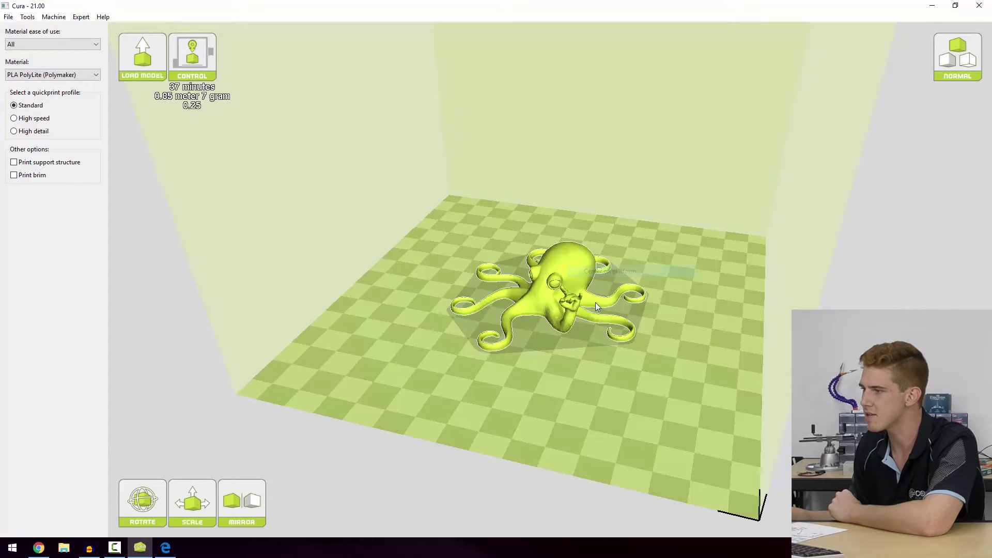
Review the object options for the octopus and reset the positions of all objects.
right_click(557, 269)
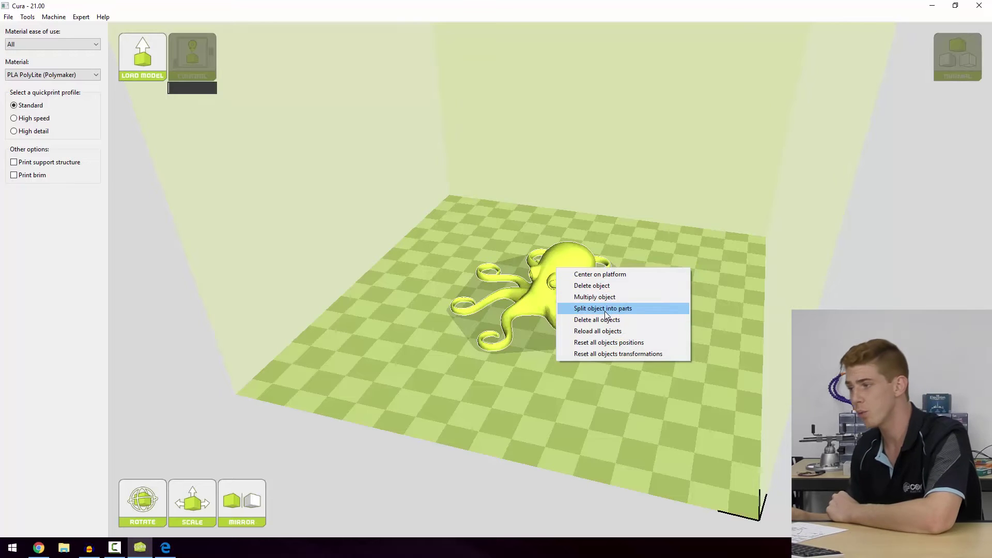
right_click_drag(518, 362, 531, 358)
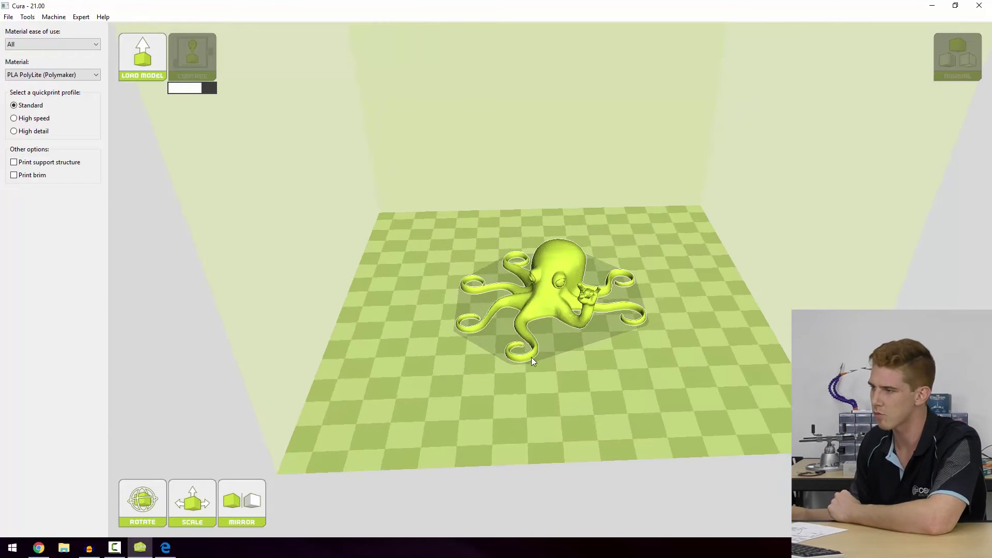
right_click(562, 271)
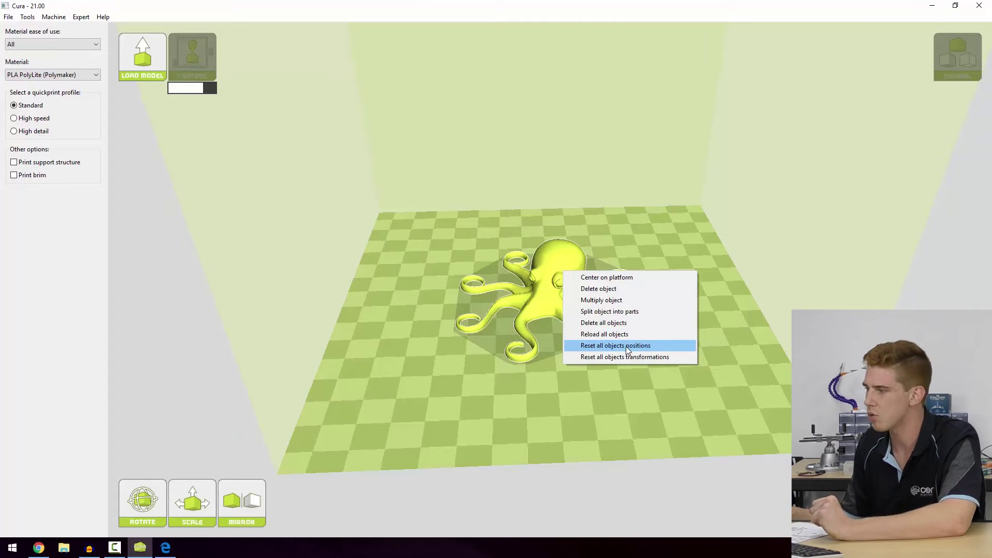
left_click(774, 350)
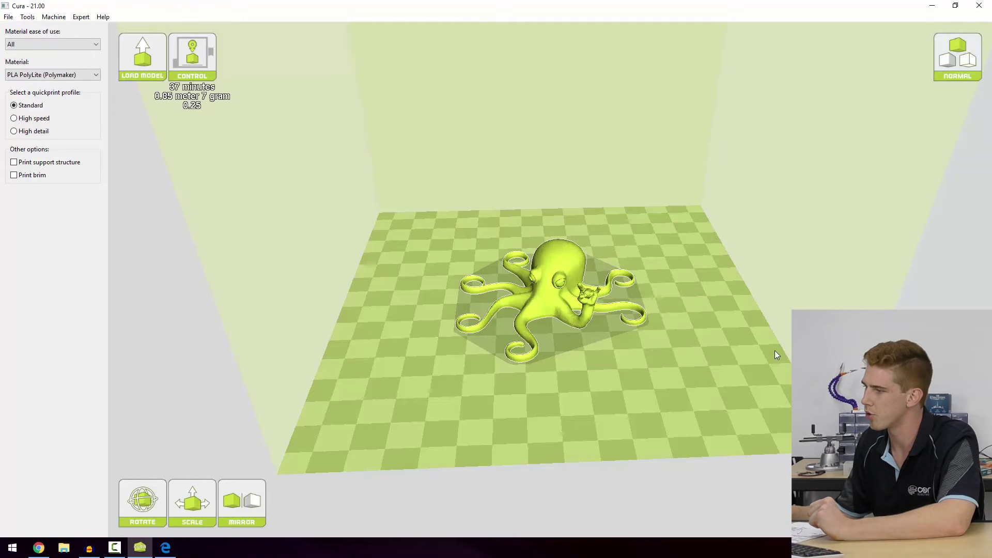
right_click(548, 275)
left_click(629, 350)
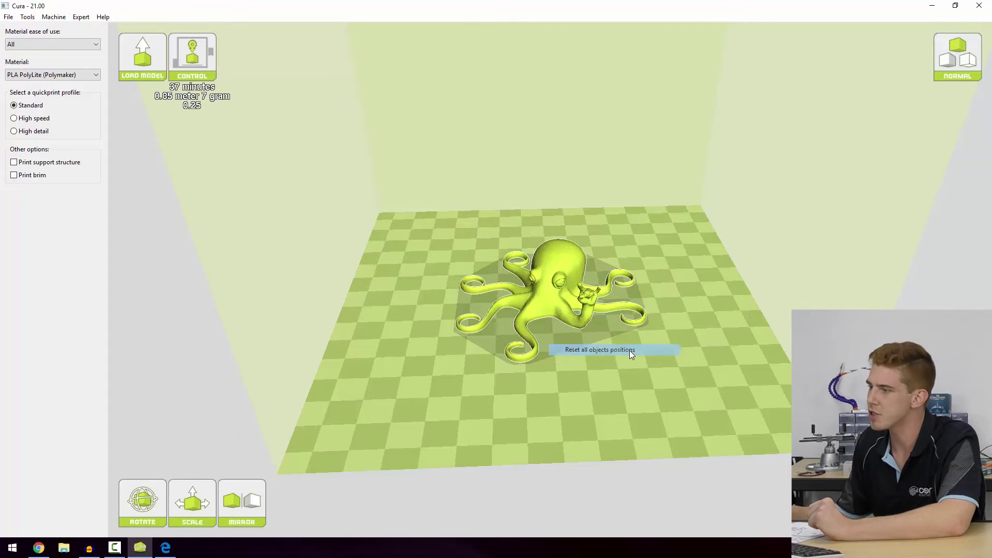
Examine the octopus's placement on the build platform from several angles, both close up and with the whole build volume in view.
right_click_drag(621, 379, 597, 351)
scroll(627, 371, "down", 5)
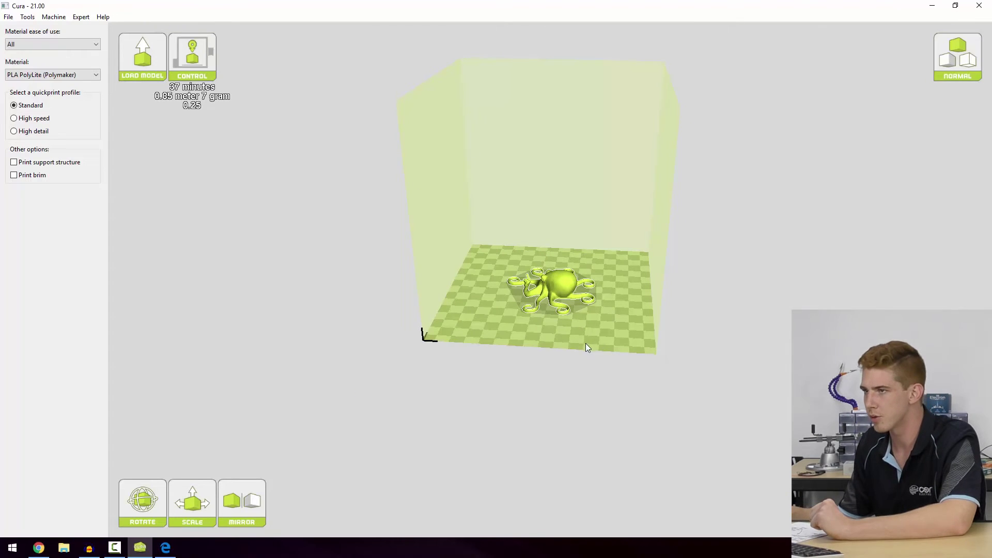
right_click_drag(520, 336, 513, 352)
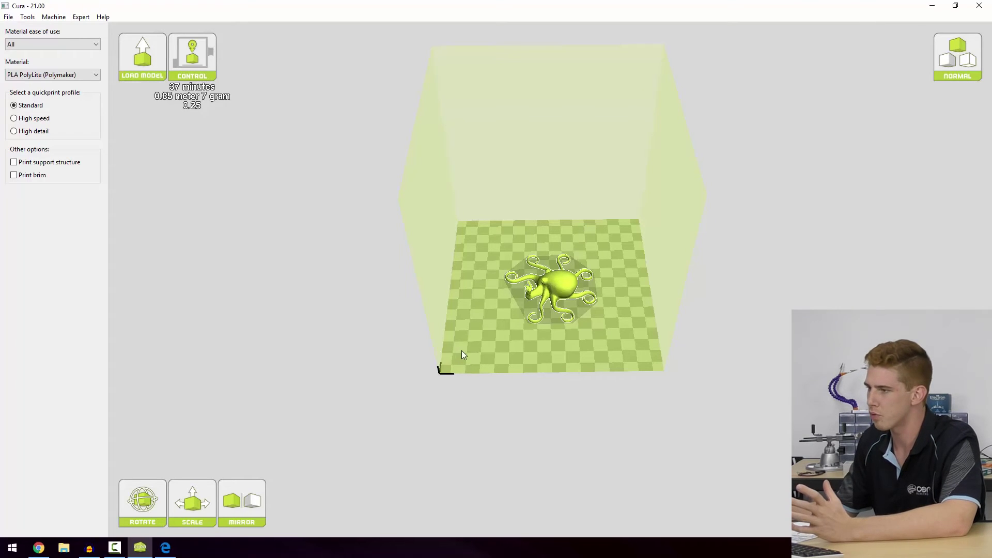
right_click_drag(462, 354, 466, 333)
scroll(498, 313, "up", 5)
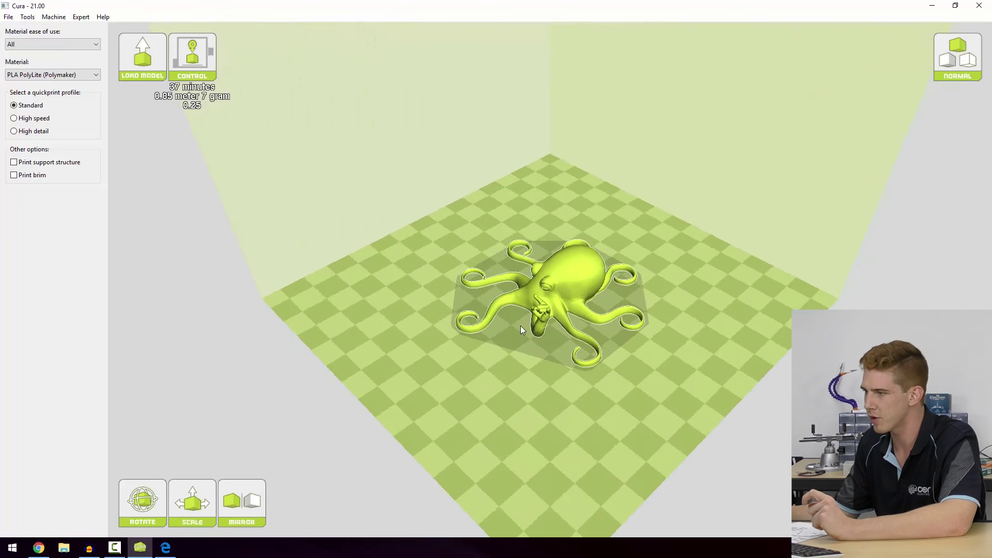
scroll(536, 358, "down", 6)
right_click_drag(543, 364, 561, 351)
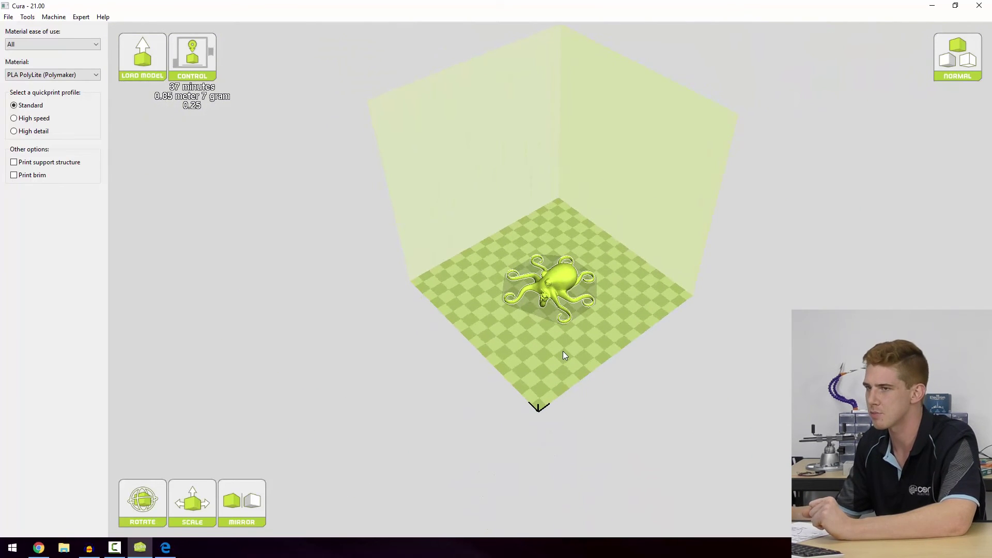
Show the available view modes for the octopus, including Overhang, Ghost, X-Ray and Layers.
left_click(953, 57)
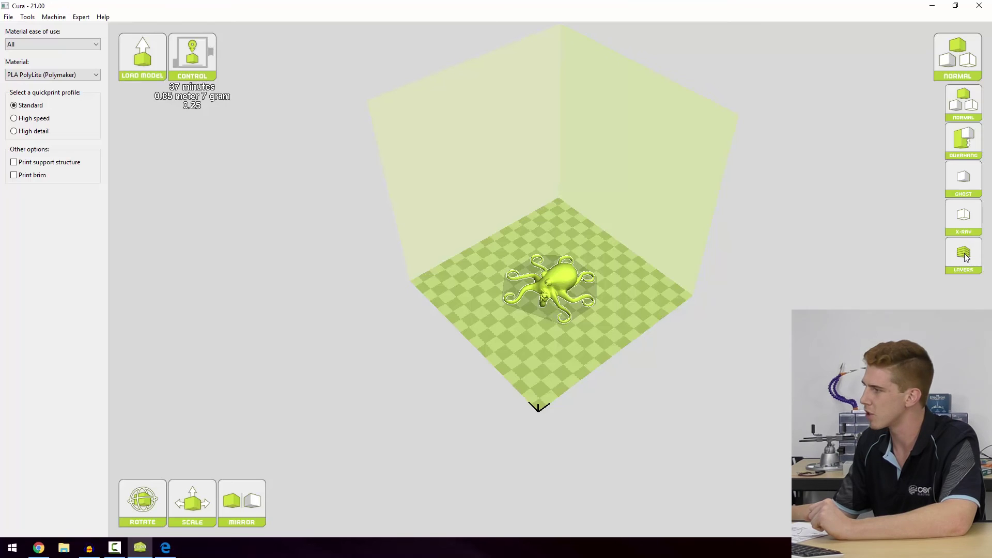
mouse_move(596, 324)
right_mouse_down()
mouse_move(605, 342)
mouse_move(587, 336)
right_mouse_up()
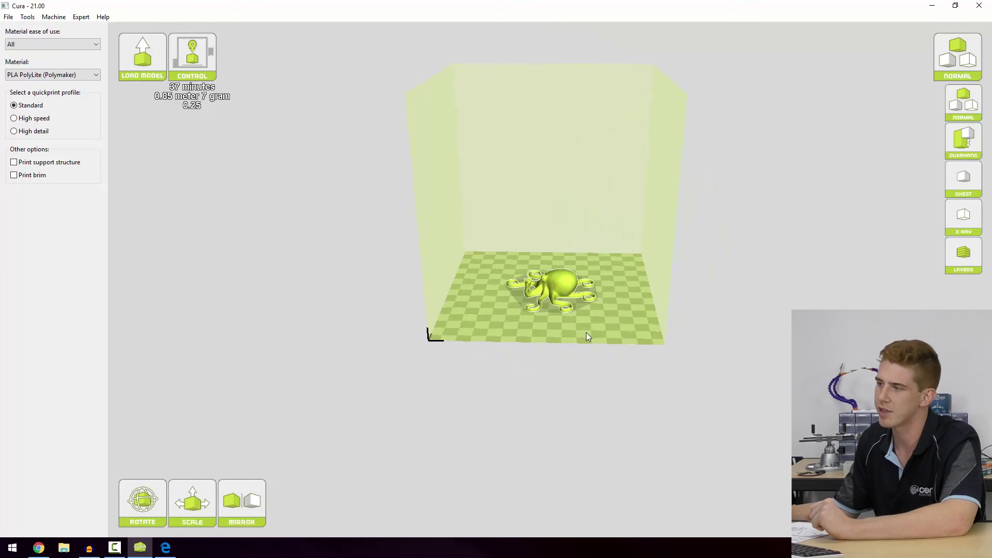